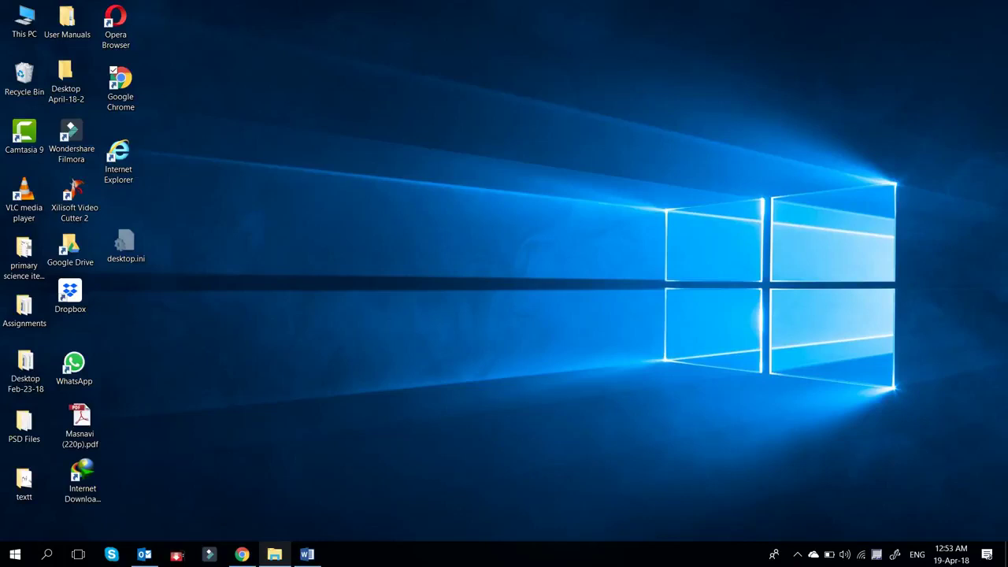
# - Look up the portal address in the Word document, then return to the desktop
pyautogui.moveTo(307, 555)
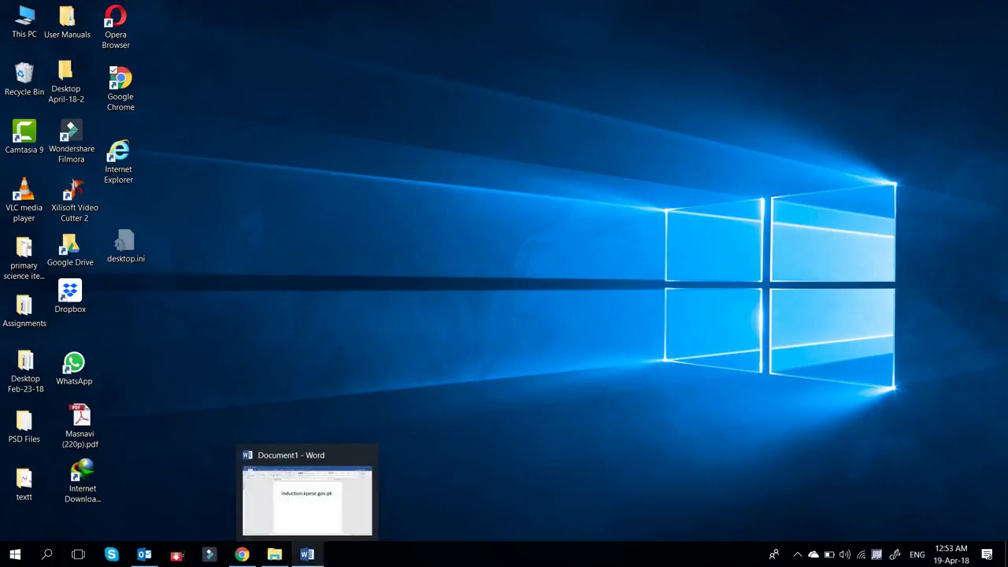
pyautogui.click(308, 554)
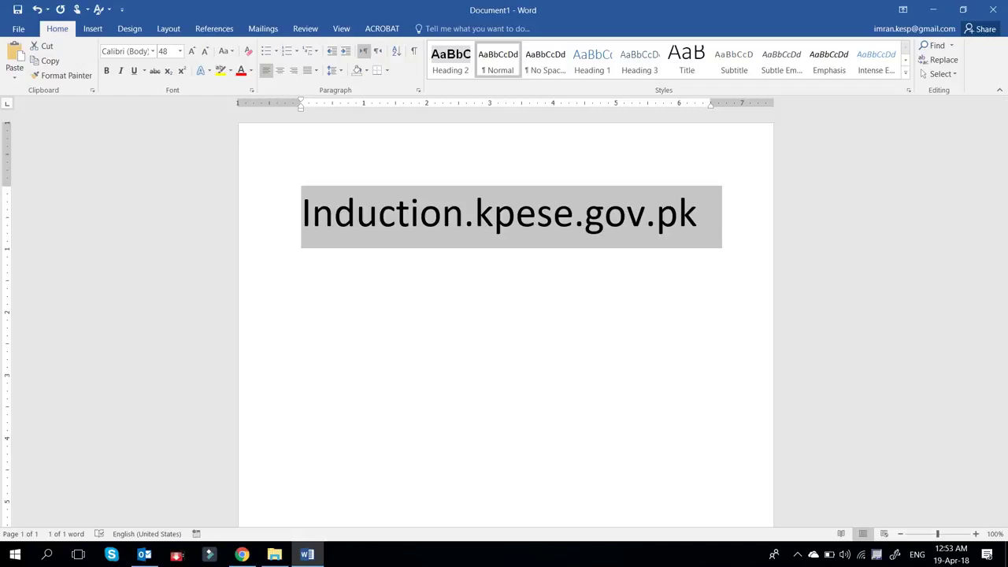
pyautogui.press('super+d')
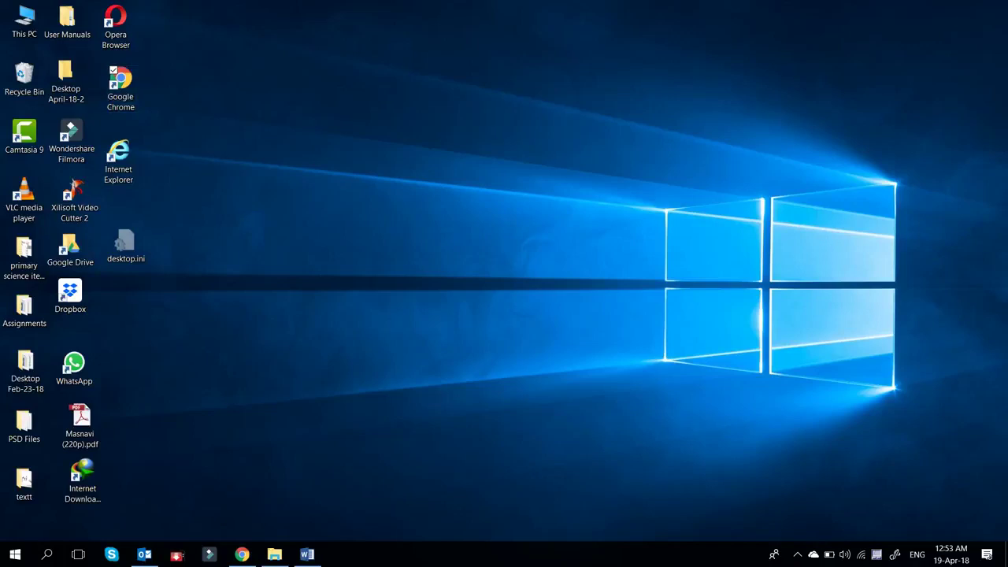
# - Launch Chrome maximized and go to induction.kpese.gov.pk
pyautogui.doubleClick(120, 87)
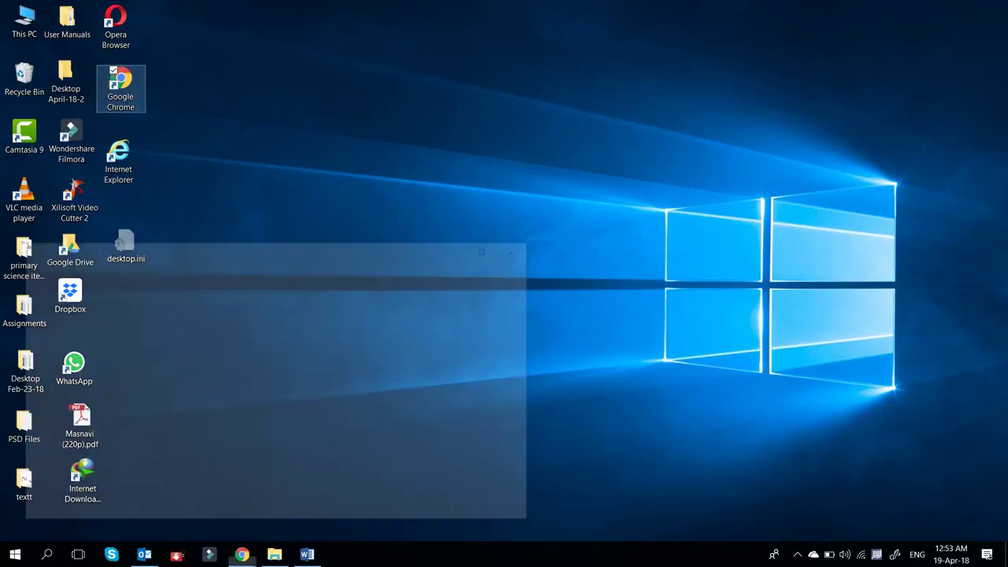
pyautogui.click(490, 247)
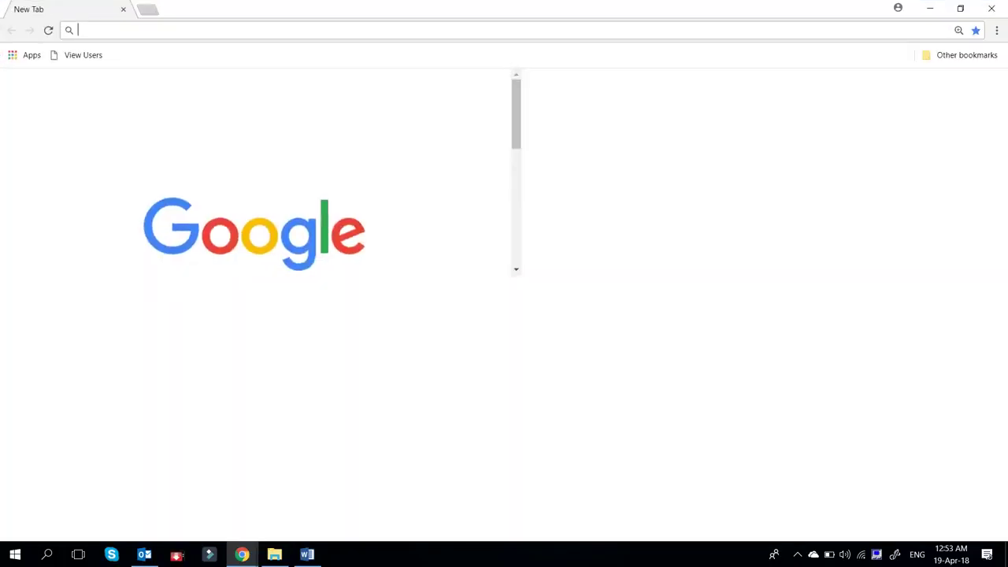
pyautogui.write('ind')
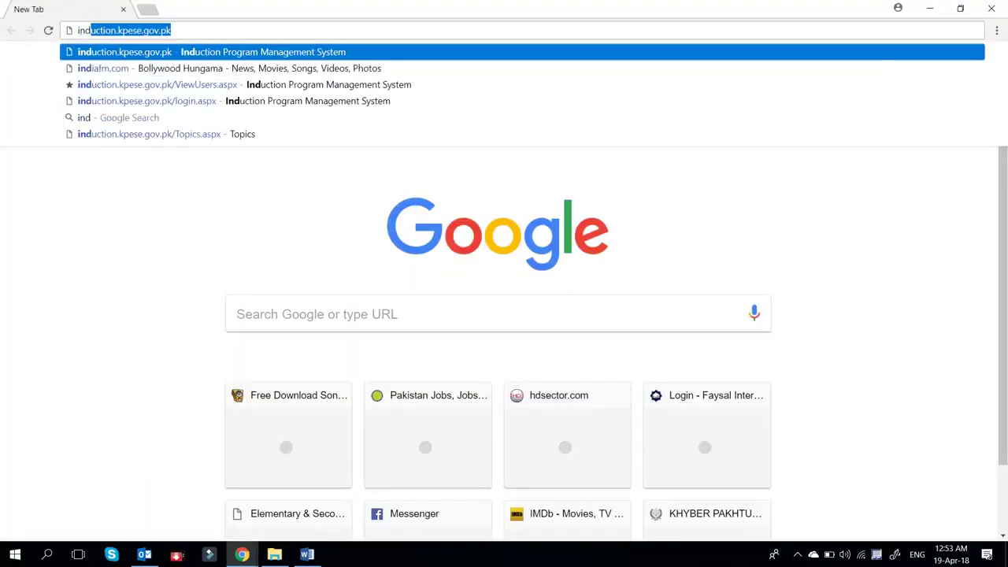
pyautogui.write('uction.k')
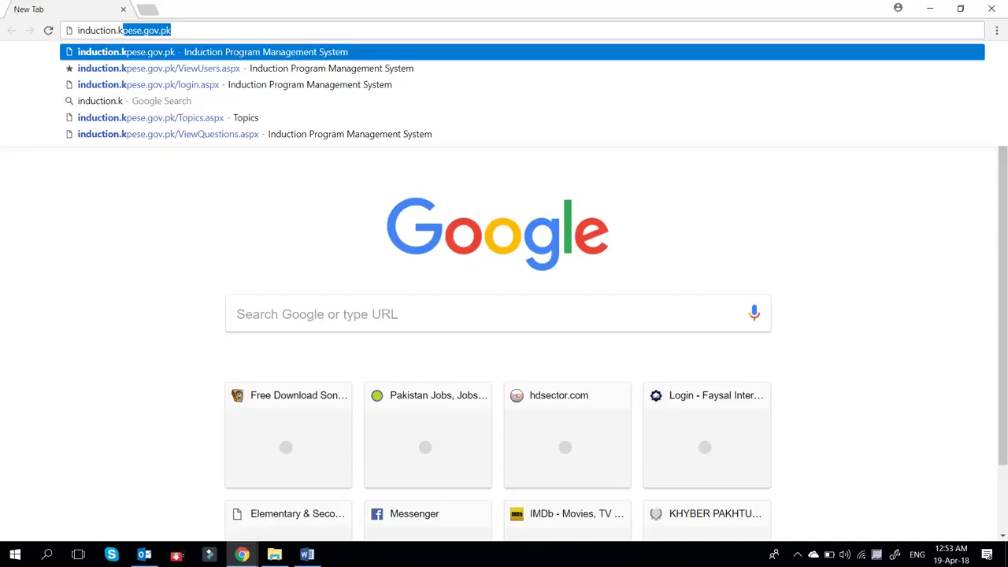
pyautogui.write('pese.gov.pk')
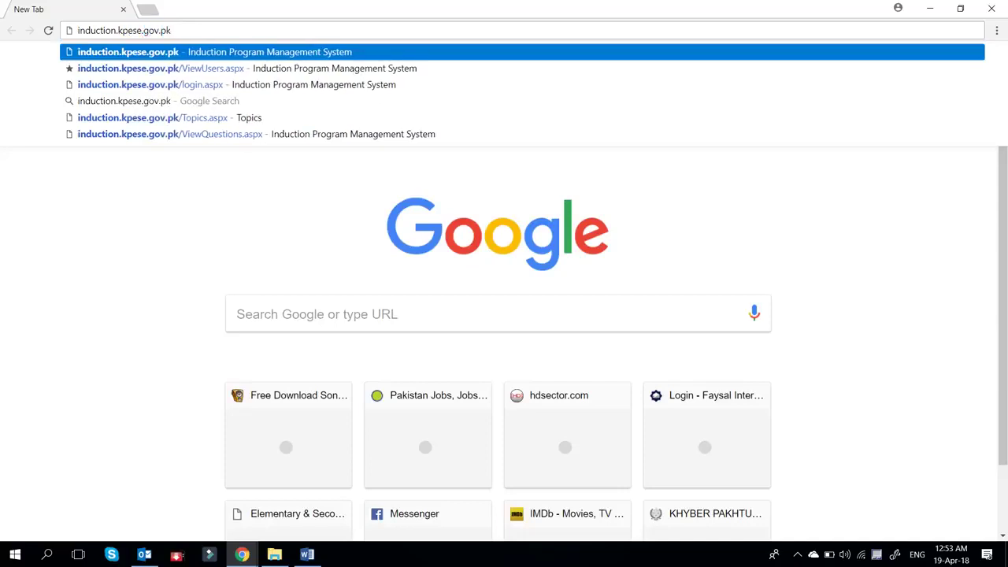
pyautogui.press('Return')
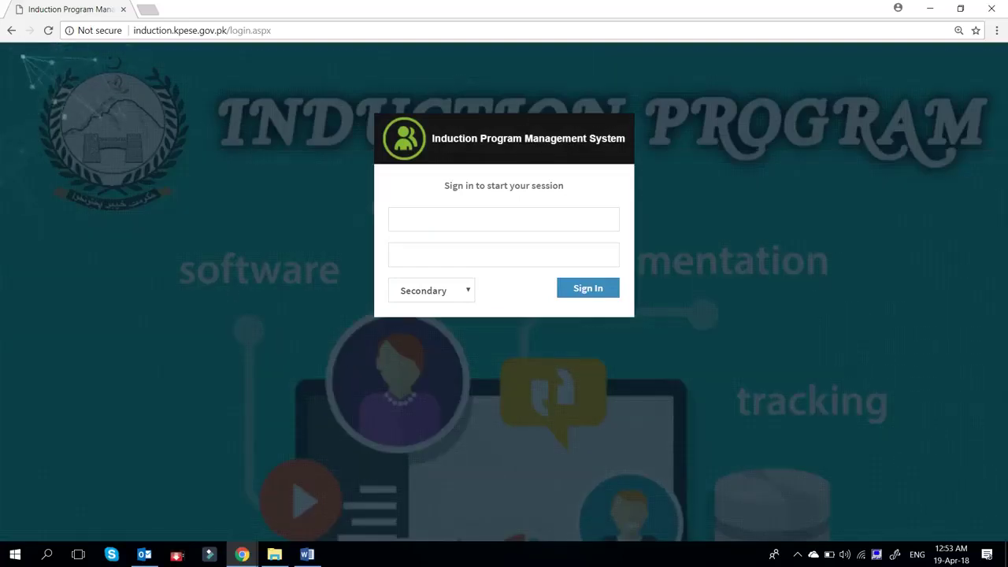
# - Sign in with the administrator username and password at the Primary level
pyautogui.click(410, 220)
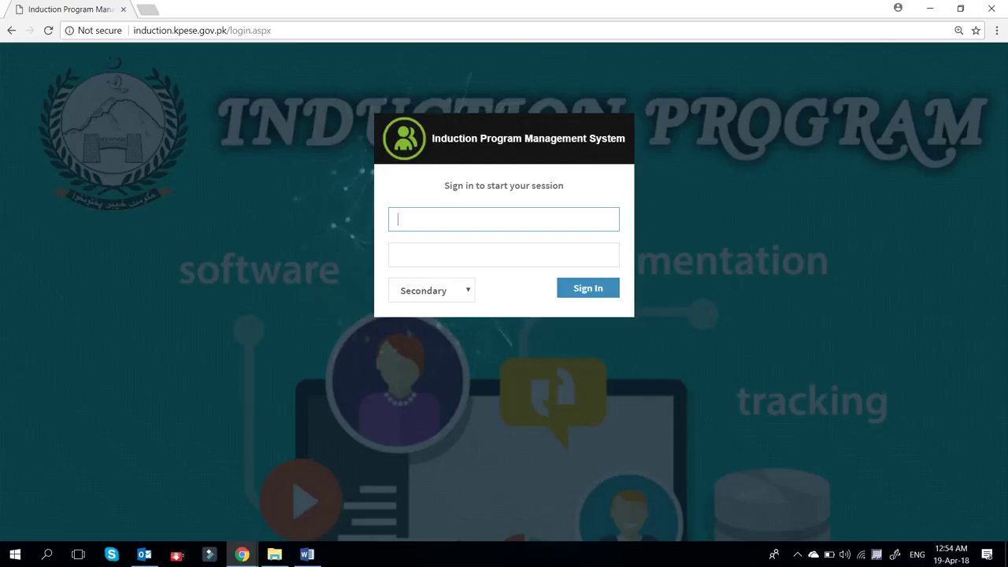
pyautogui.write('sepeshawar')
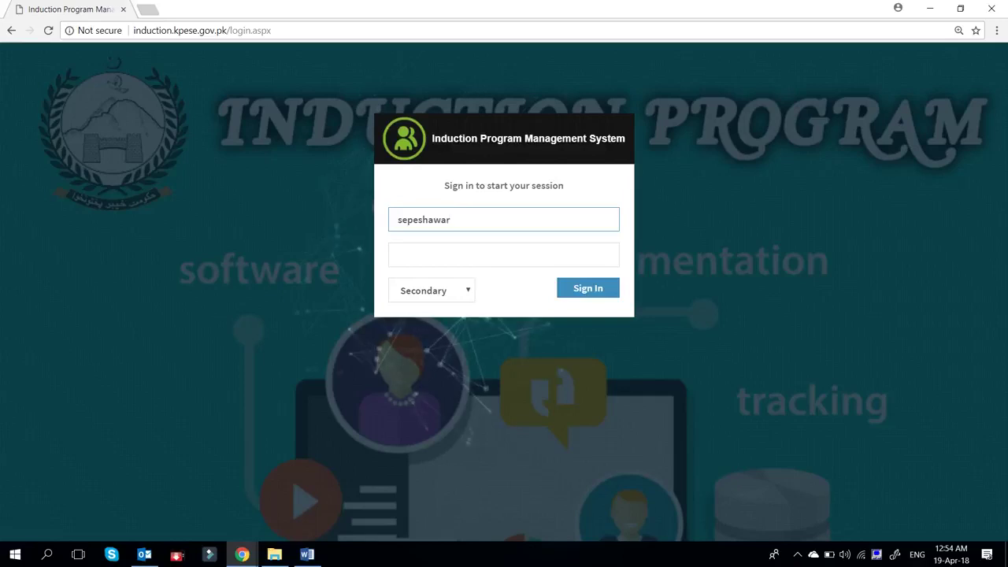
pyautogui.click(504, 255)
pyautogui.write('••••••••••')
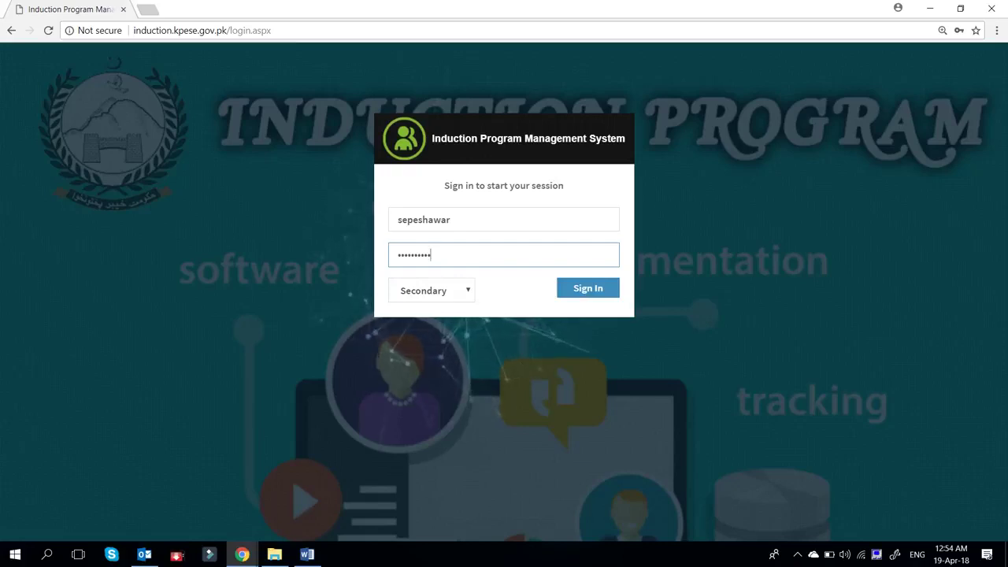
pyautogui.press('Tab')
pyautogui.hotkey('alt', 'Down')
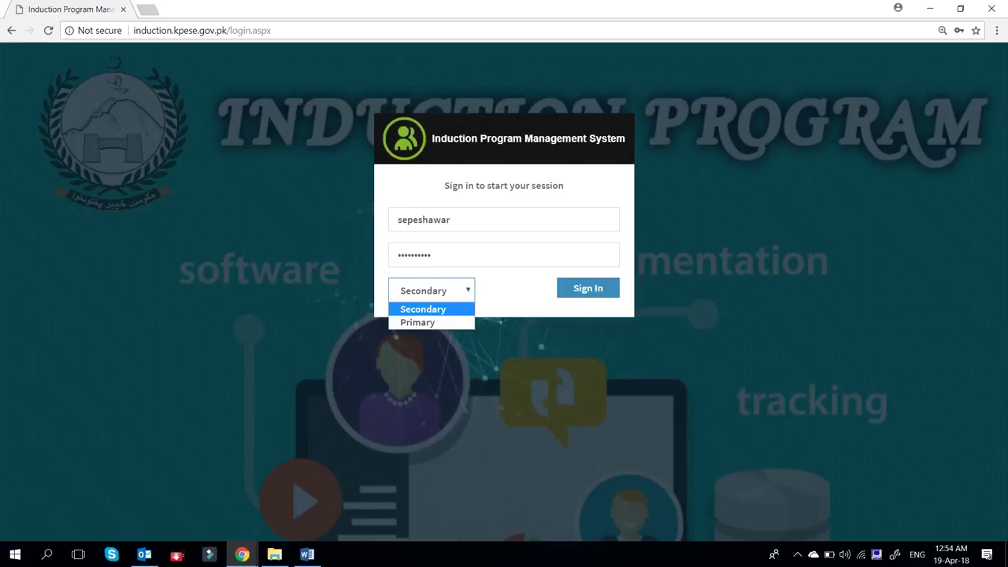
pyautogui.press('Down')
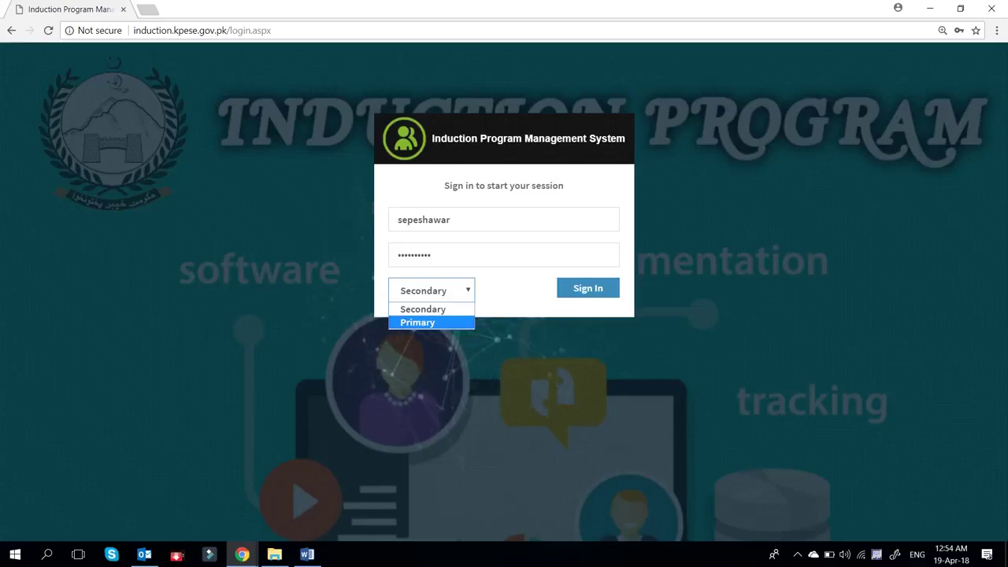
pyautogui.press('Return')
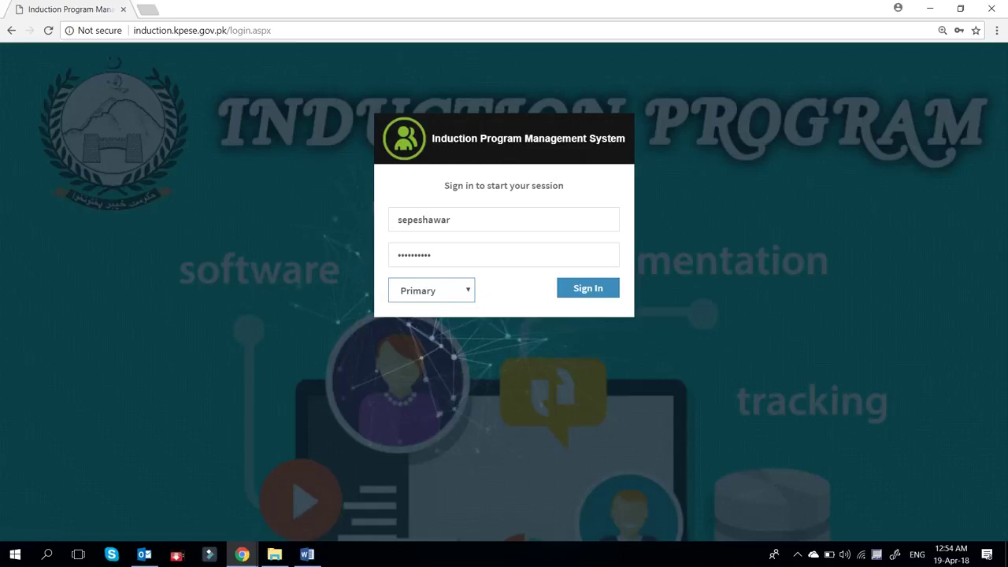
pyautogui.press('Tab')
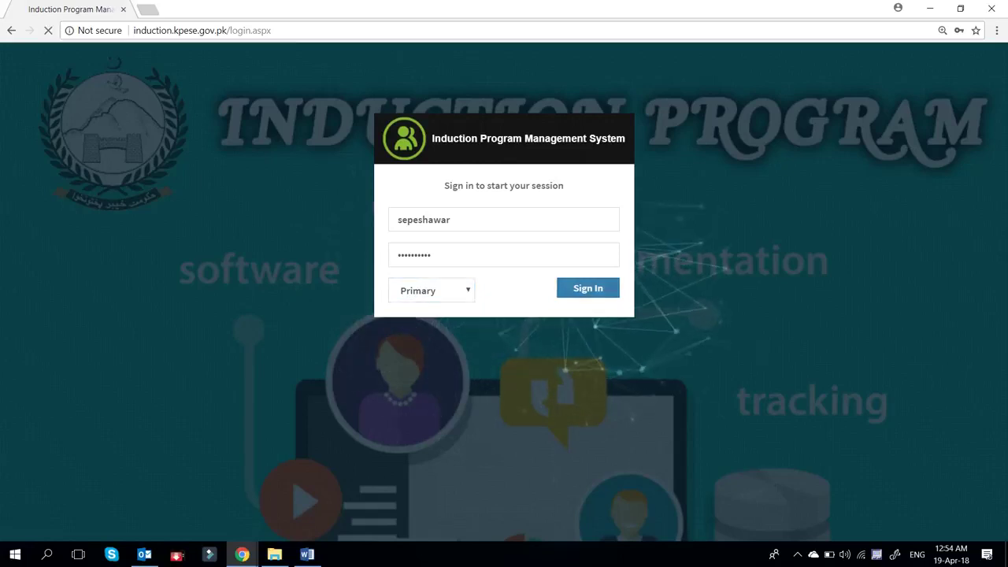
pyautogui.press('Return')
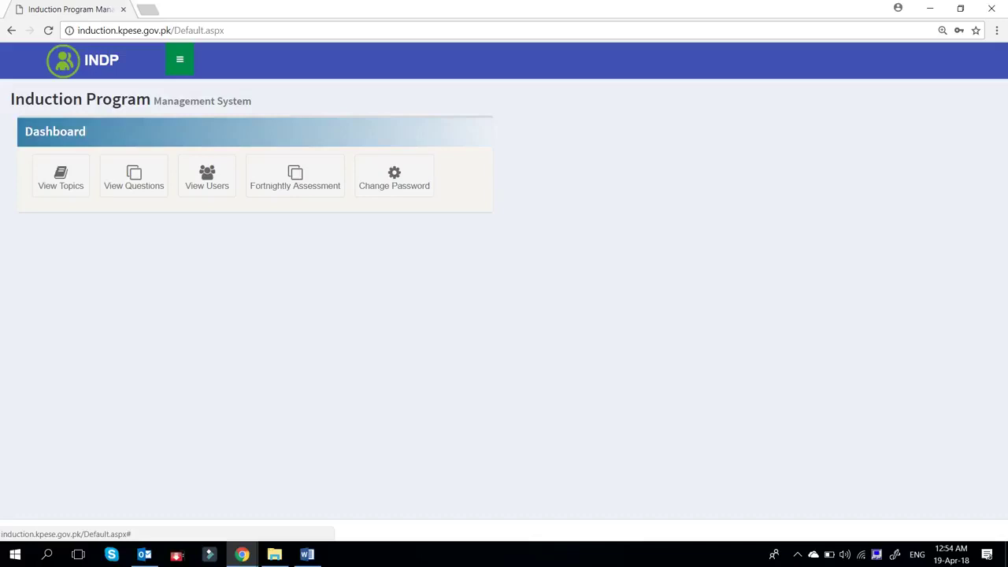
# - Open Assessment Settings from the main navigation sidebar
pyautogui.click(179, 59)
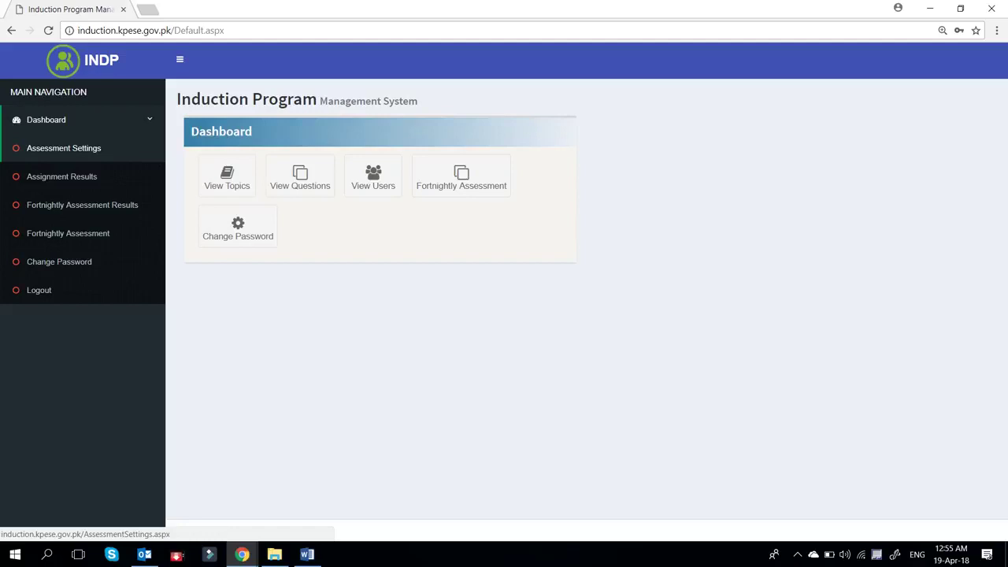
pyautogui.click(64, 148)
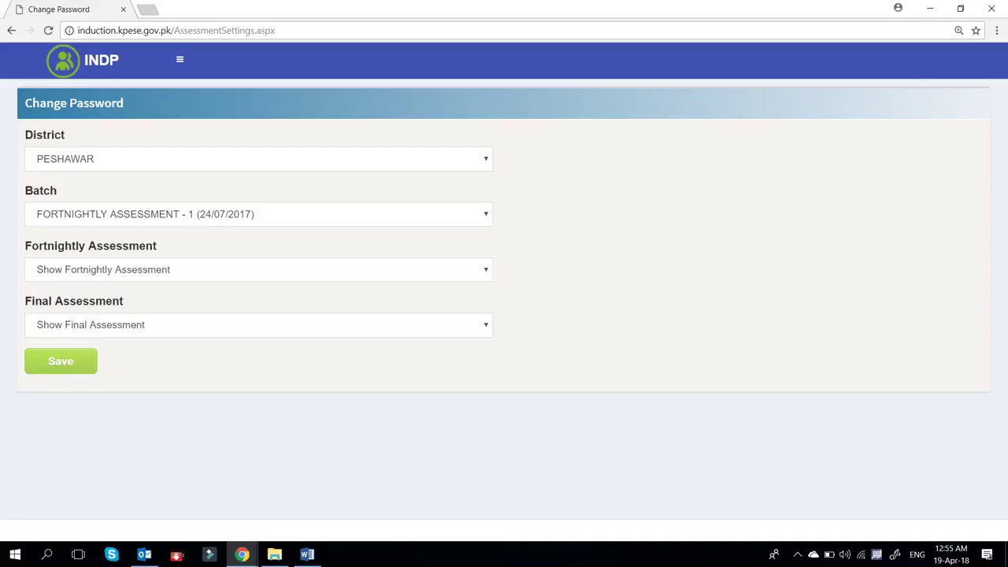
# - Keep FORTNIGHTLY ASSESSMENT - 1 as the selected batch
pyautogui.click(258, 214)
pyautogui.press('Down')
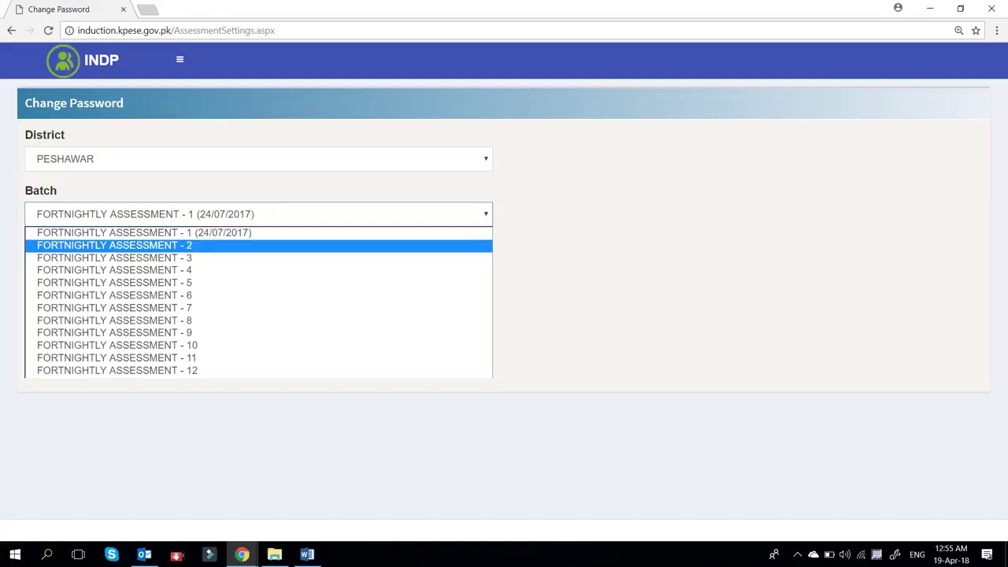
pyautogui.press('Up')
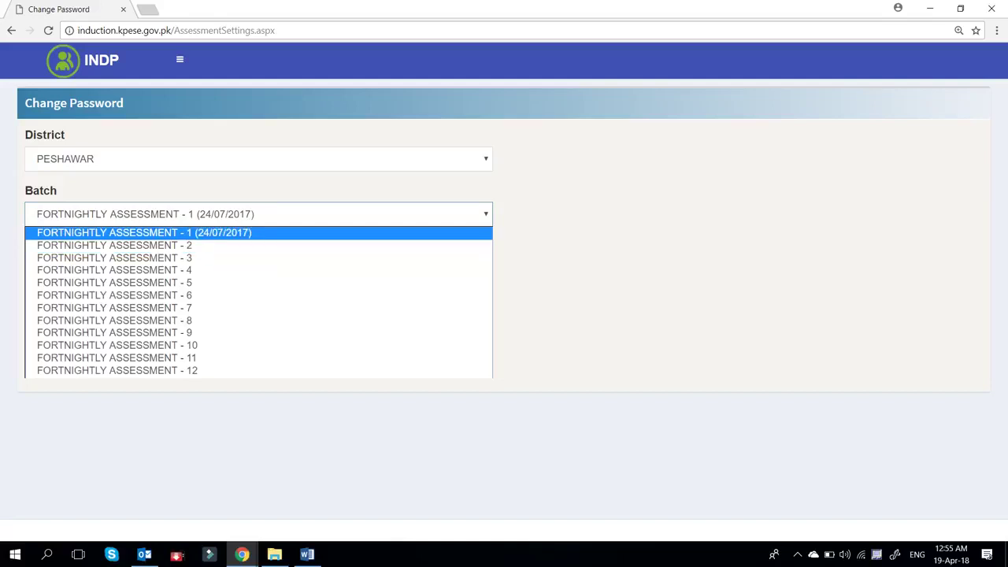
pyautogui.press('Return')
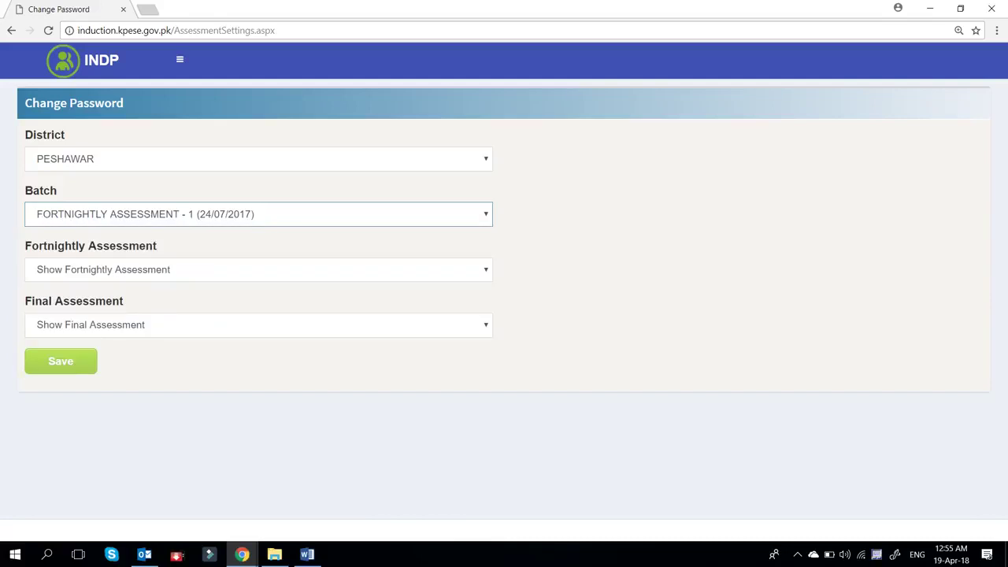
pyautogui.hotkey('alt', 'Down')
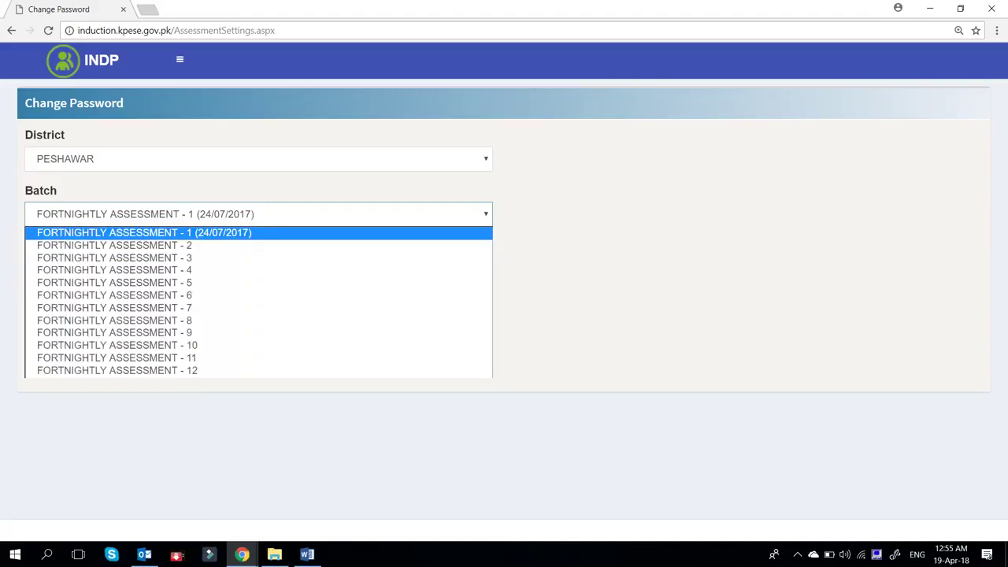
pyautogui.press('Return')
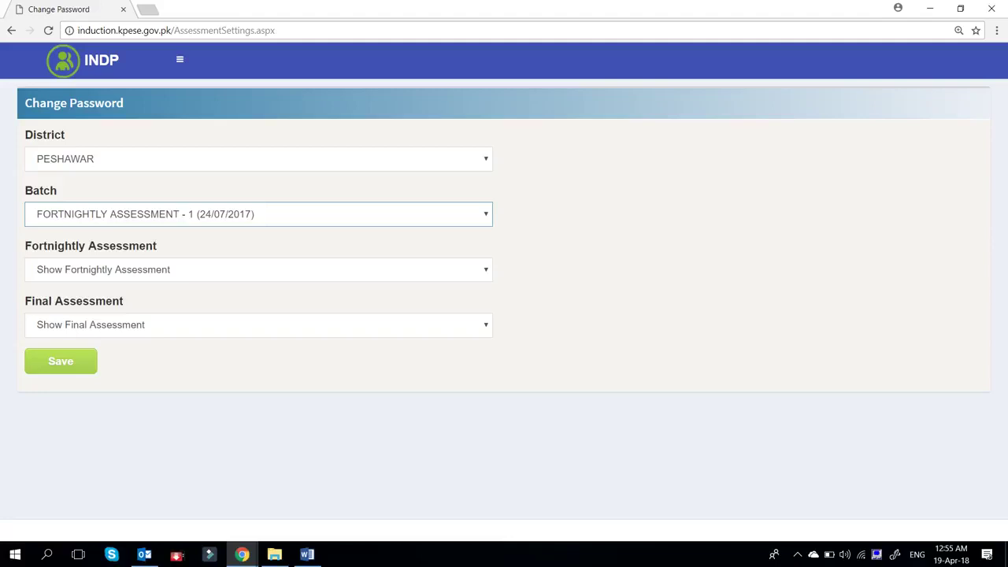
# - Leave the fortnightly setting on Show Fortnightly Assessment, save, and open the navigation menu
pyautogui.press('Tab')
pyautogui.hotkey('alt', 'Down')
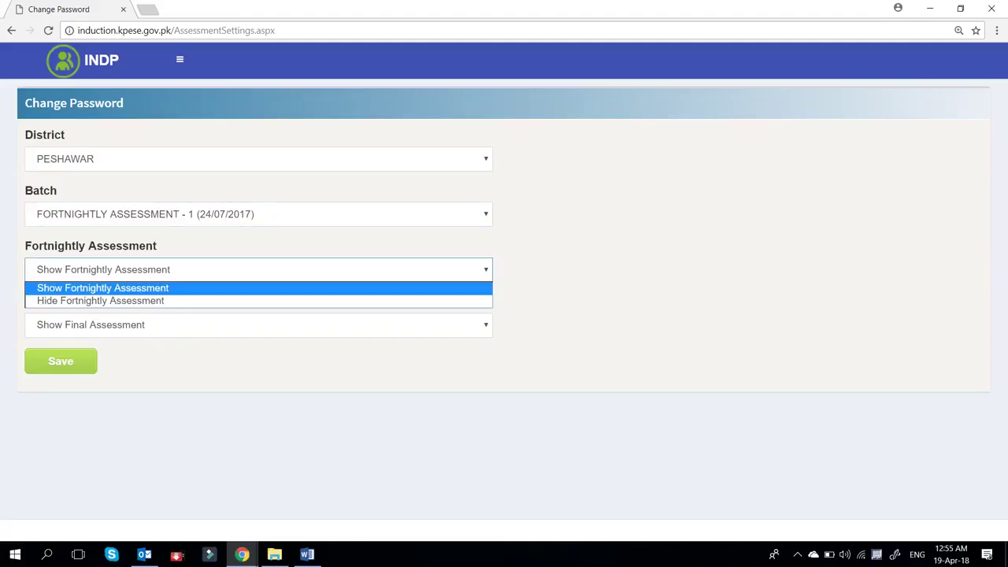
pyautogui.press('Down')
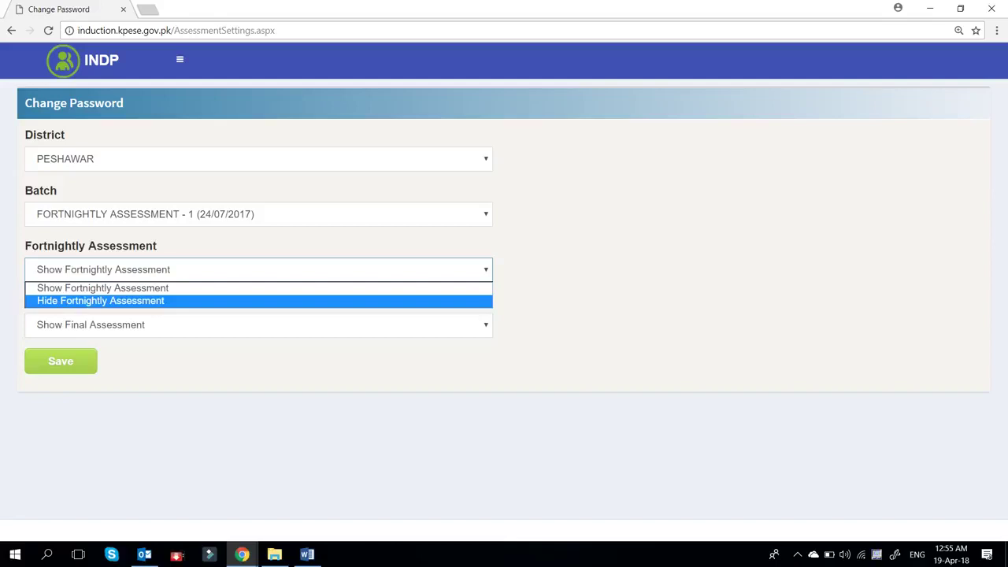
pyautogui.press('Up')
pyautogui.press('Return')
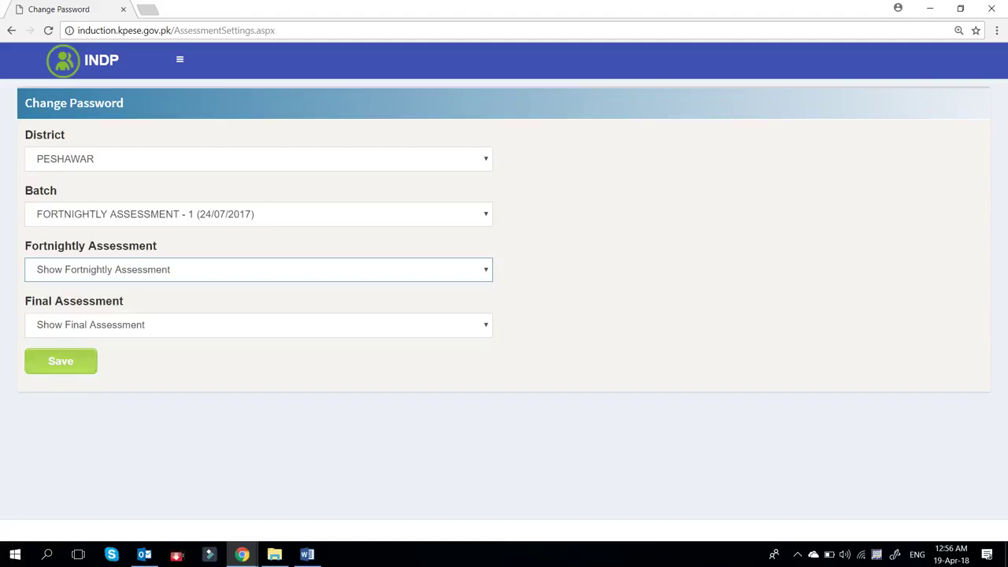
pyautogui.click(55, 361)
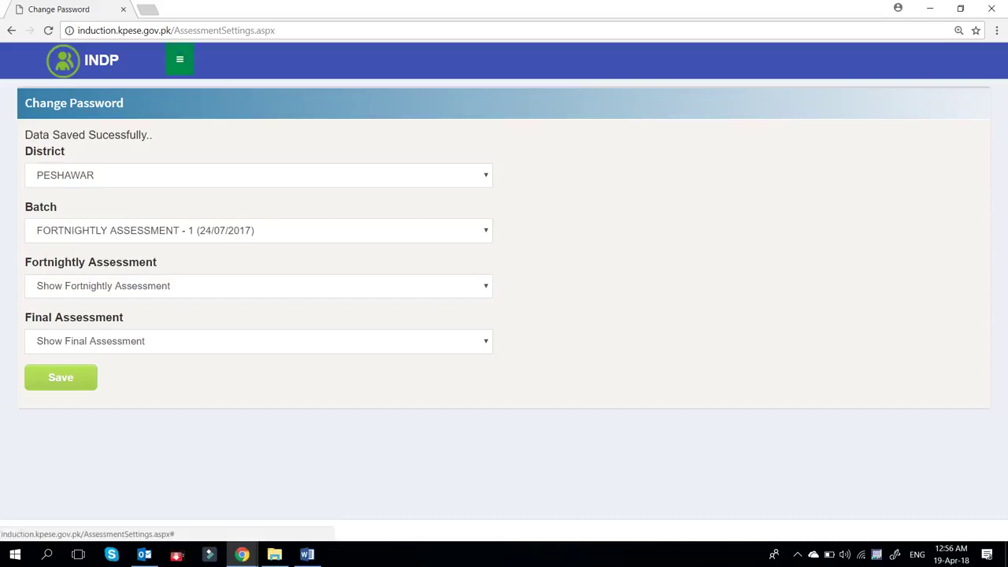
pyautogui.click(179, 59)
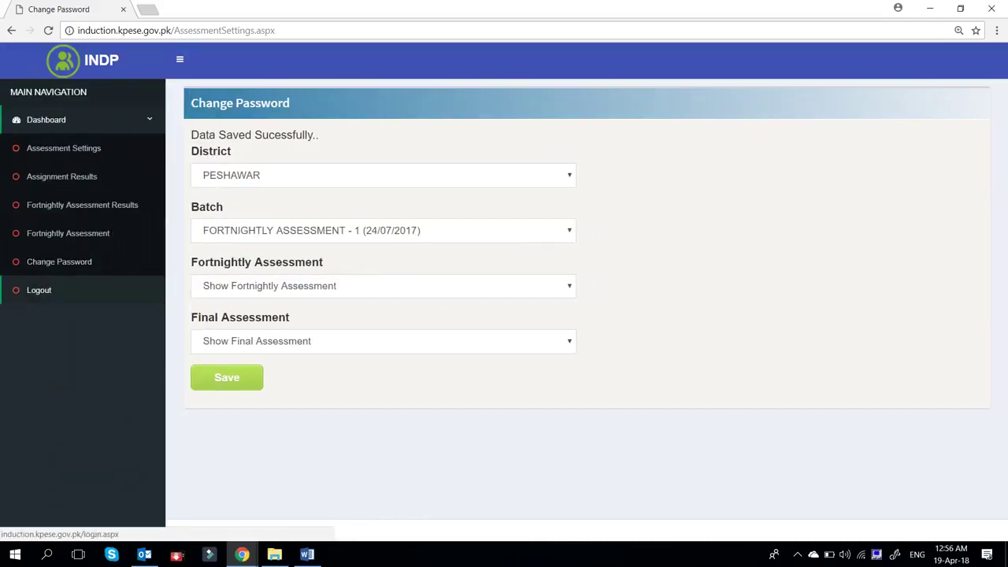
# - Log out, then sign in with the teacher username and password at Primary level
pyautogui.click(39, 290)
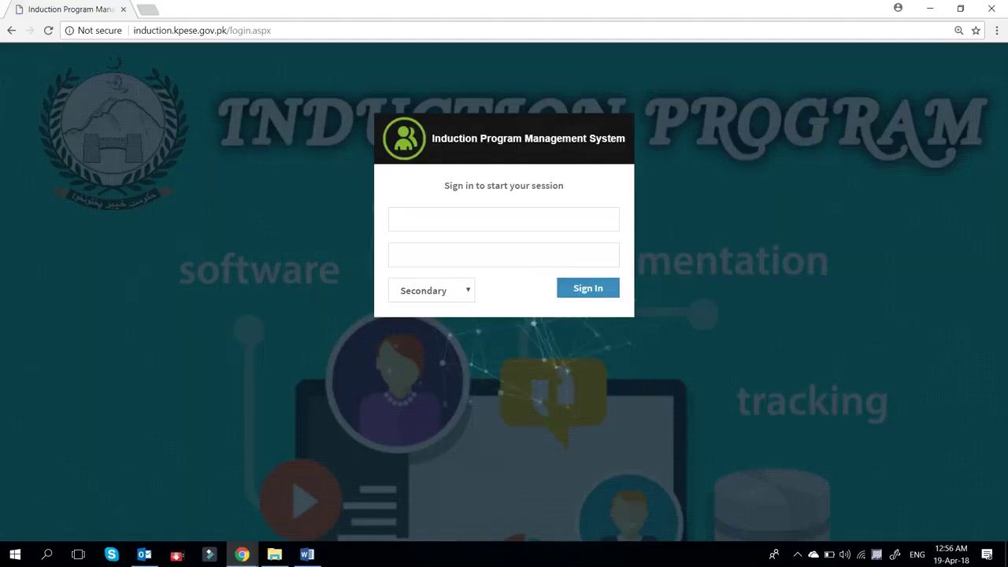
pyautogui.click(399, 219)
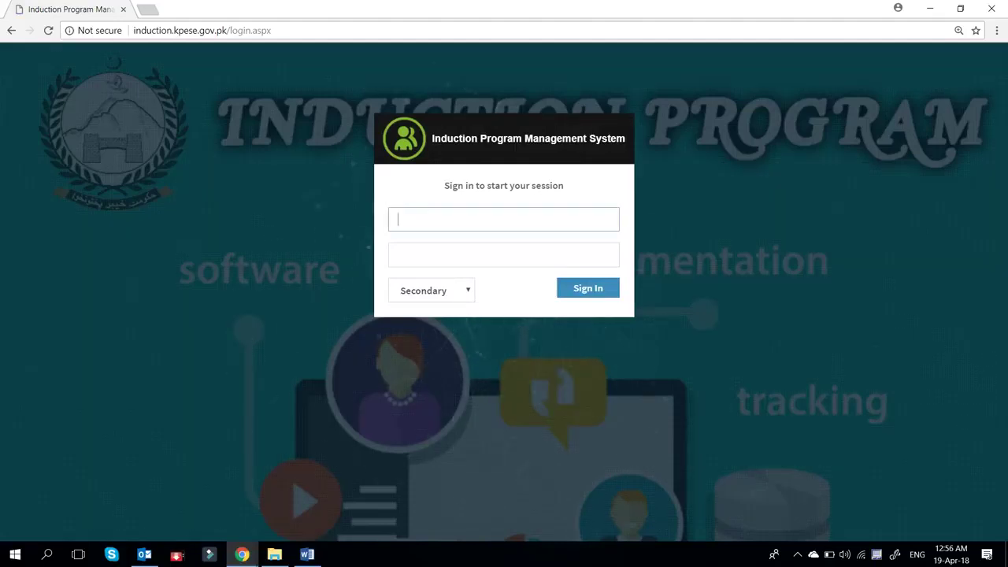
pyautogui.write('teache')
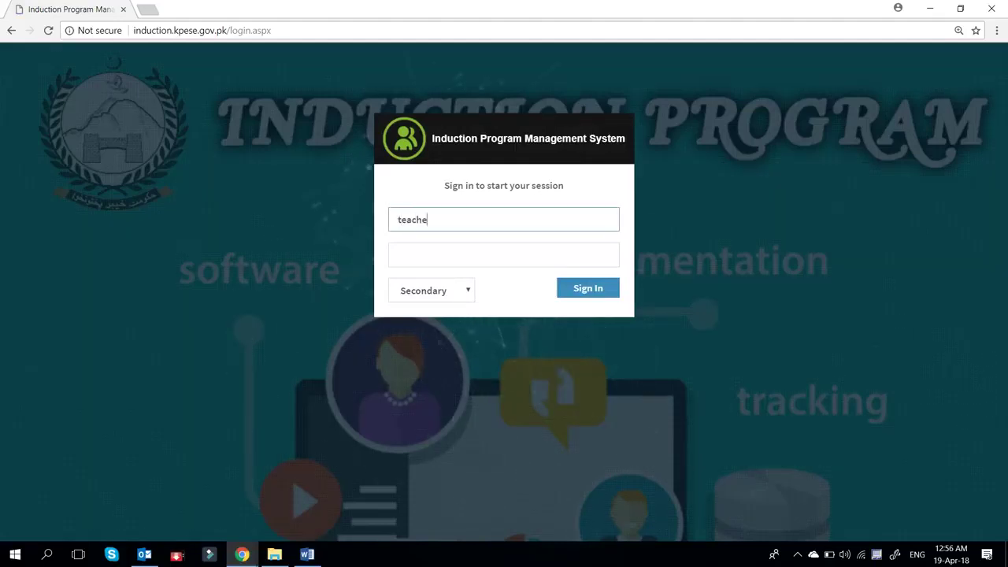
pyautogui.write('rpeshawar3')
pyautogui.press('Tab')
pyautogui.write('******')
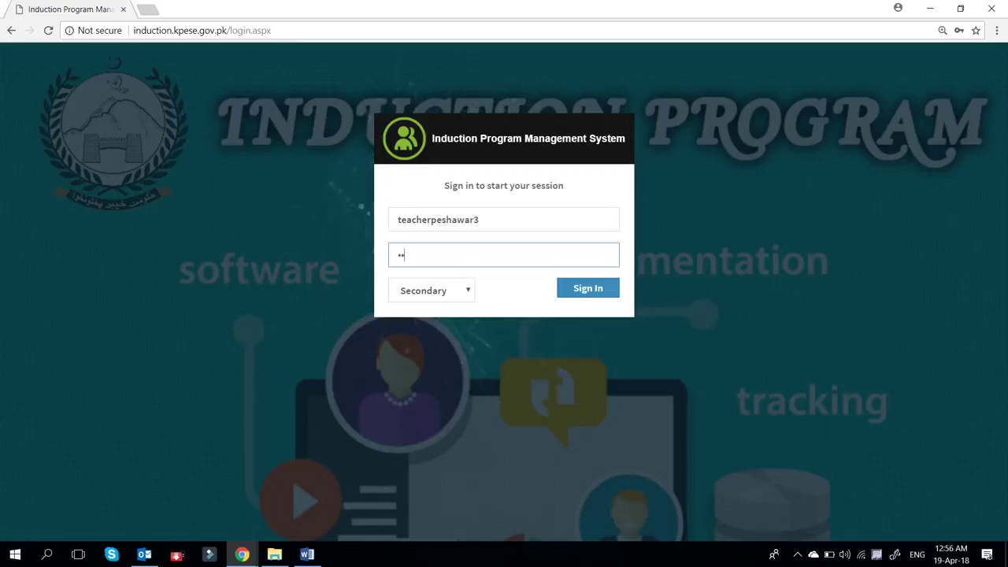
pyautogui.write('**********')
pyautogui.press('Tab')
pyautogui.hotkey('alt', 'Down')
pyautogui.press('Down')
pyautogui.press('Return')
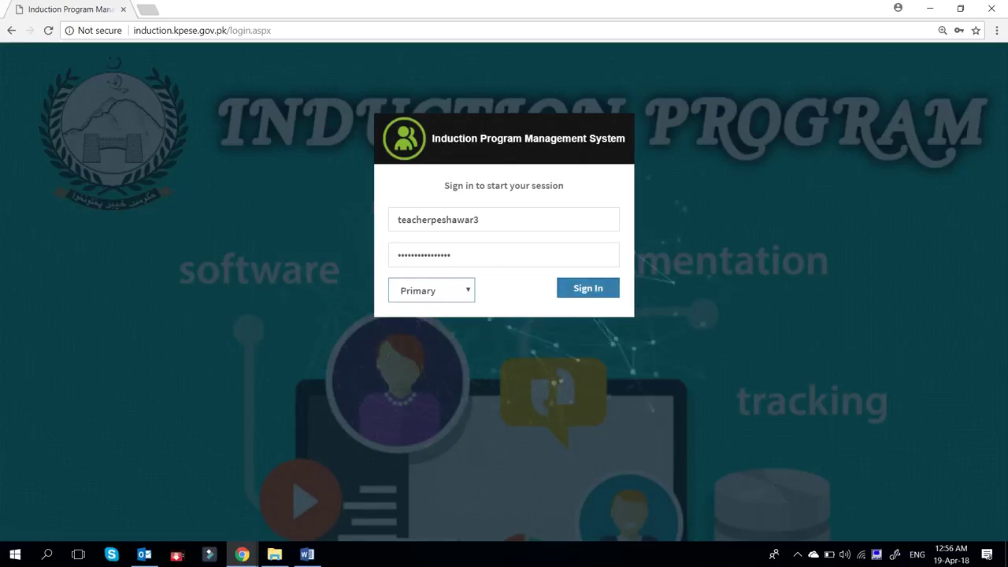
pyautogui.press('Tab')
pyautogui.press('Return')
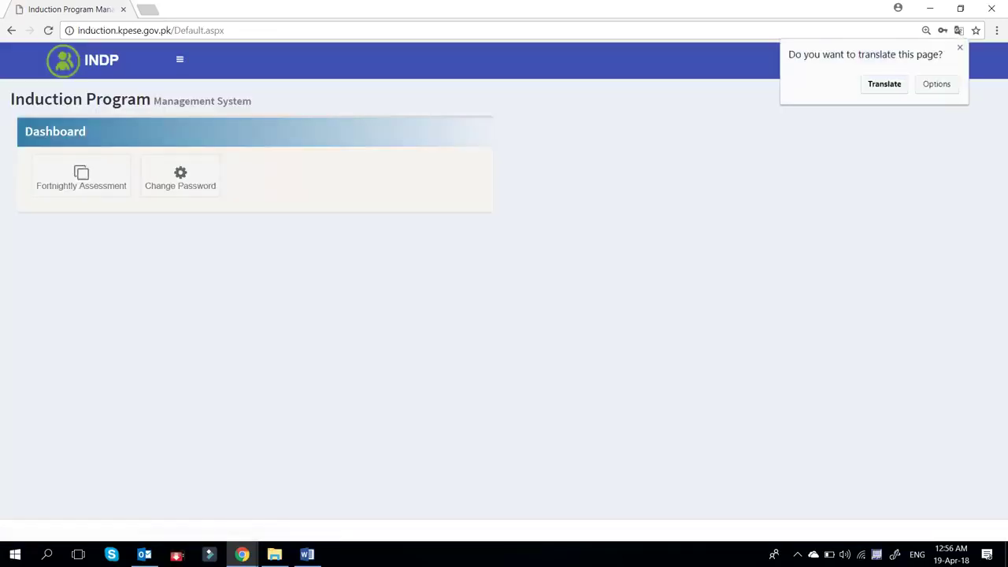
# - Dismiss the translate prompt and open the Fortnightly Assessment questions from the dashboard
pyautogui.click(960, 47)
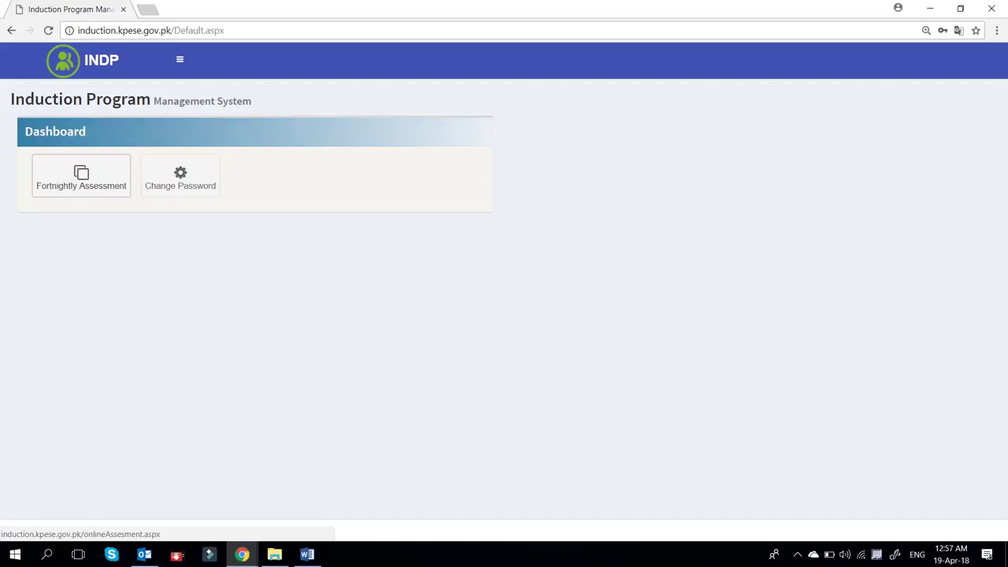
pyautogui.click(81, 176)
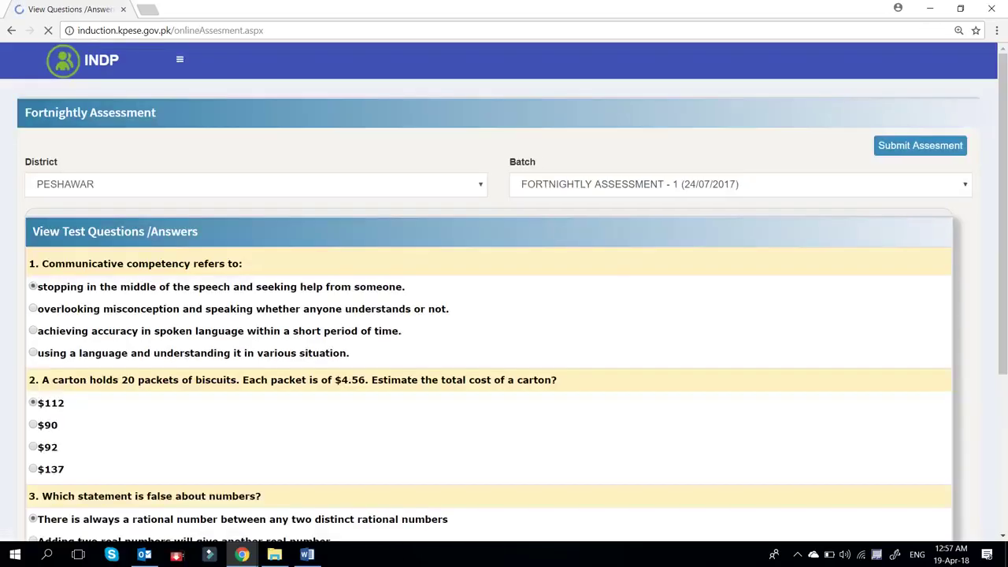
pyautogui.scroll(-2, 504, 316)
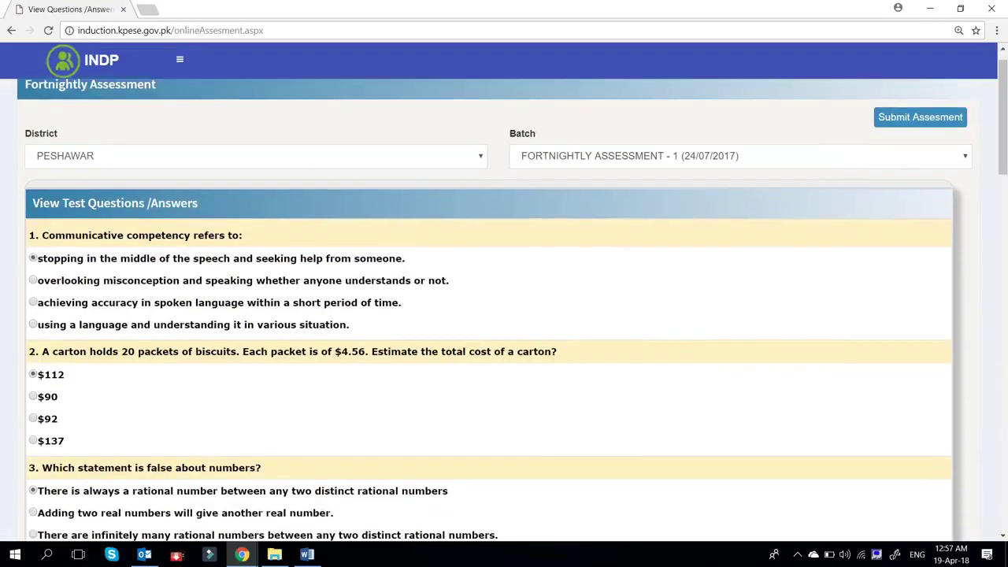
pyautogui.scroll(-3, 504, 315)
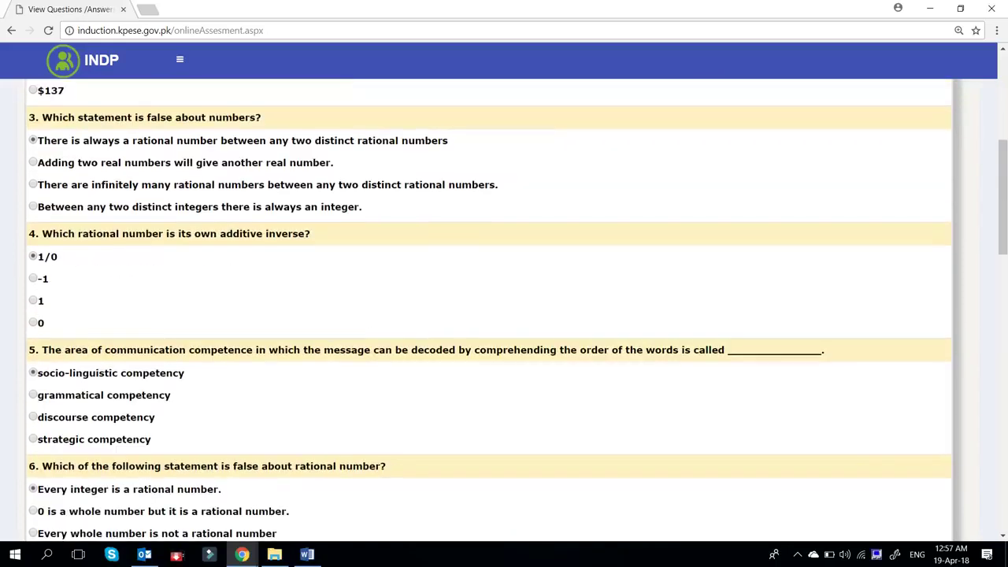
pyautogui.scroll(-2, 504, 315)
pyautogui.scroll(-6, 504, 315)
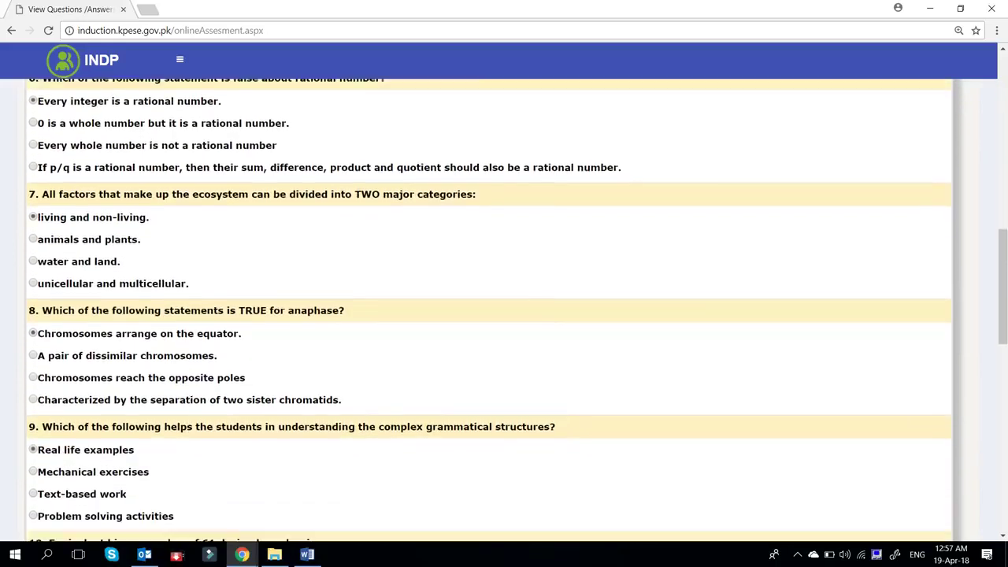
pyautogui.scroll(-3, 504, 315)
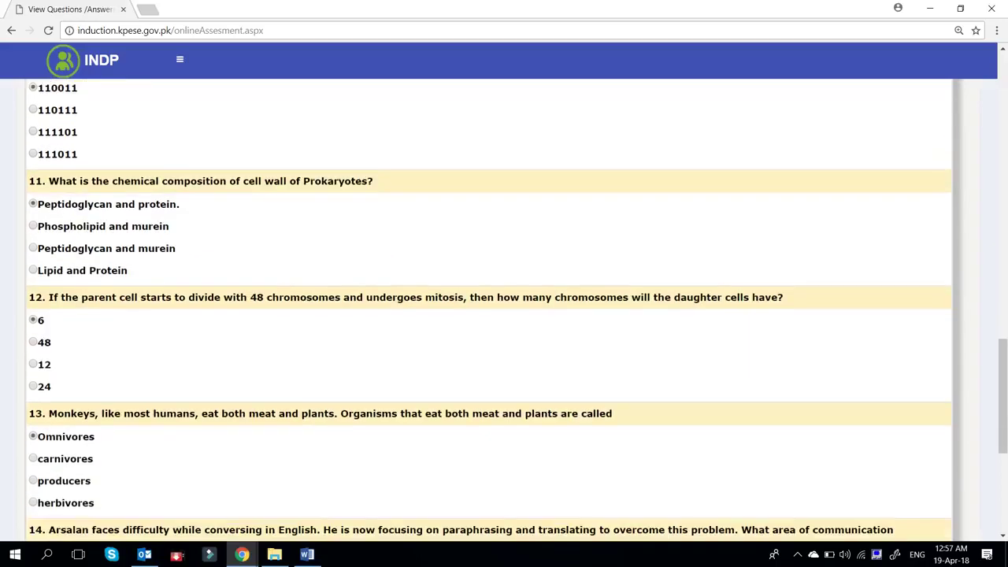
pyautogui.scroll(-4, 504, 316)
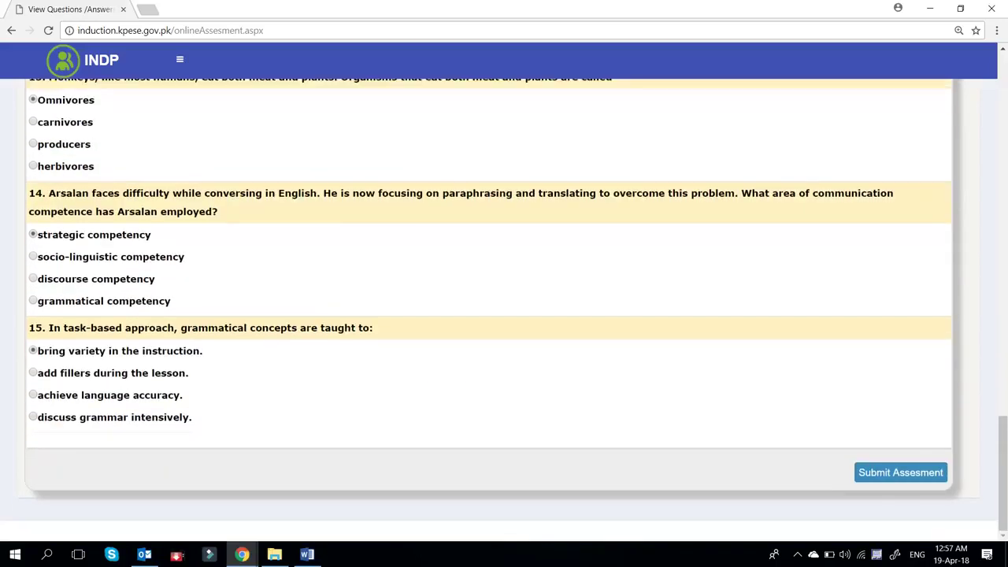
pyautogui.scroll(20, 504, 315)
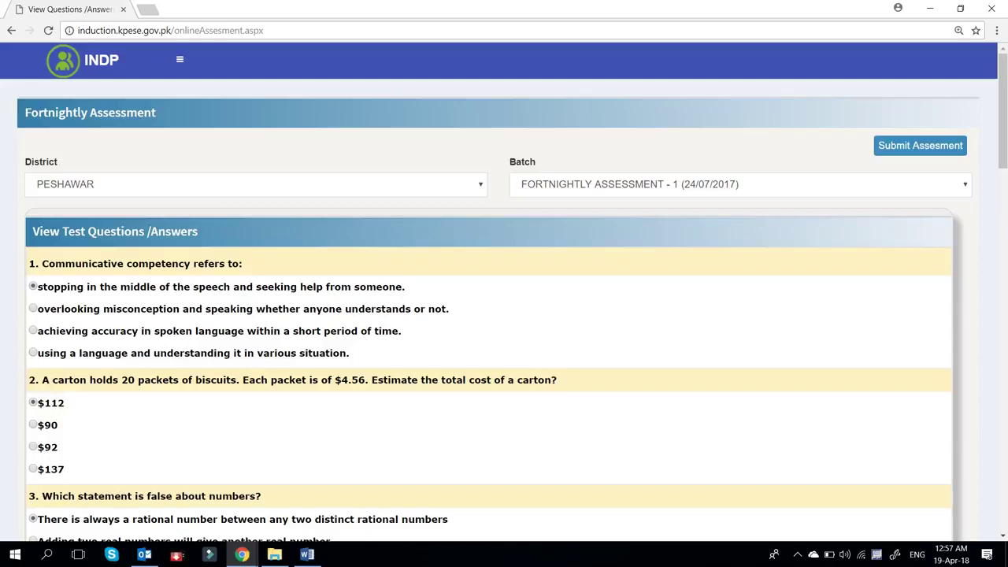
# - Scroll through the assessment questions and back up to the top
pyautogui.scroll(-2, 504, 315)
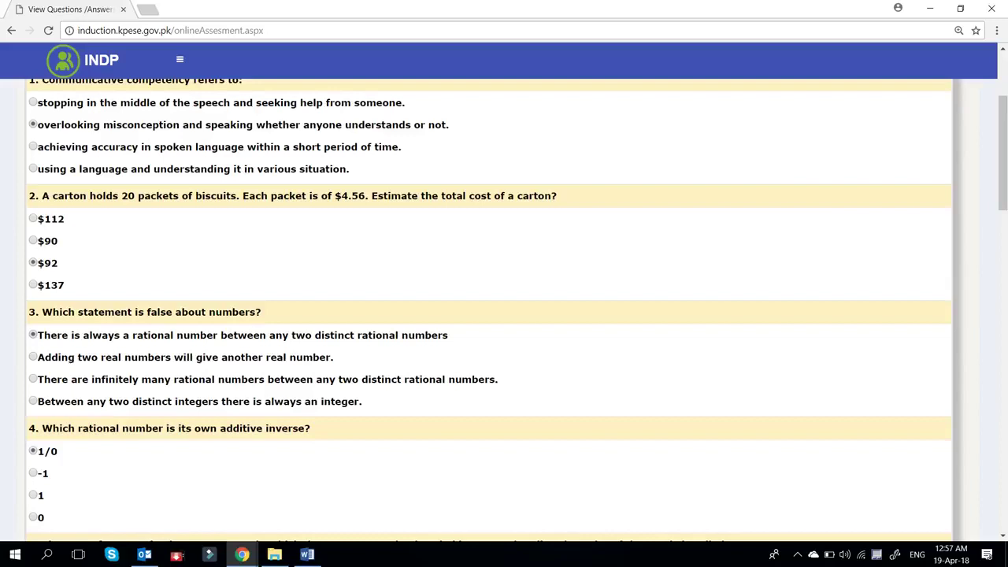
pyautogui.scroll(-20, 504, 316)
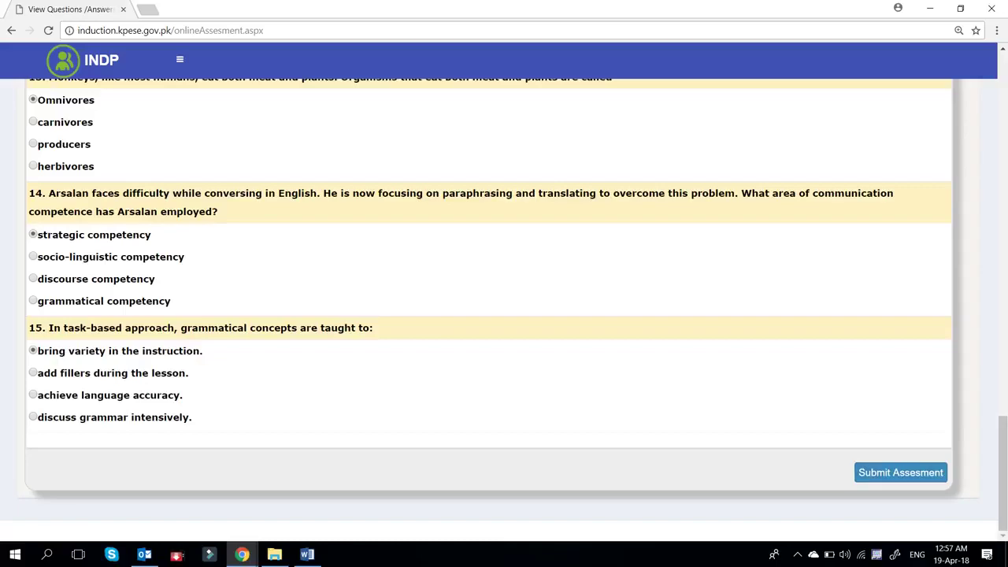
pyautogui.scroll(15, 504, 315)
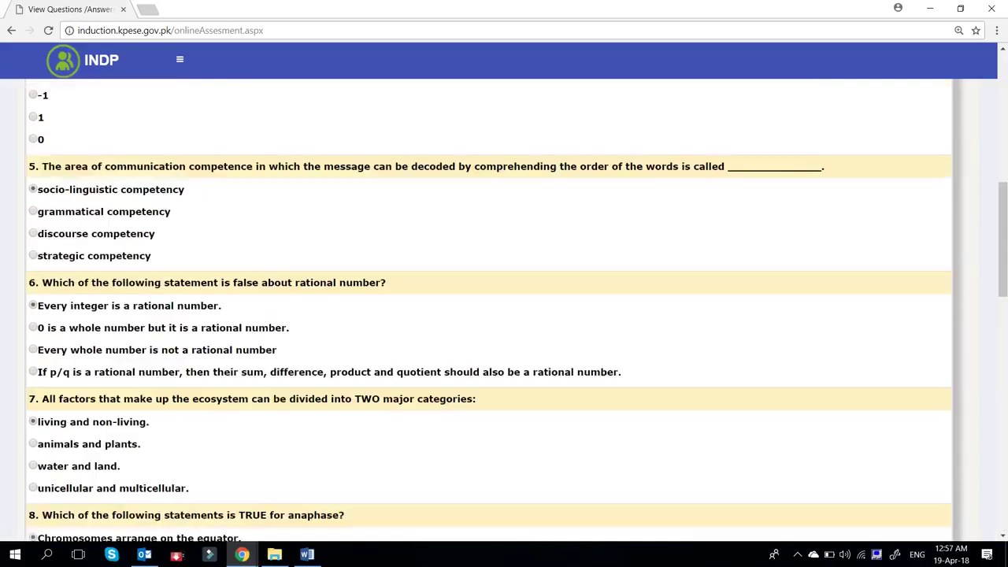
pyautogui.scroll(8, 504, 315)
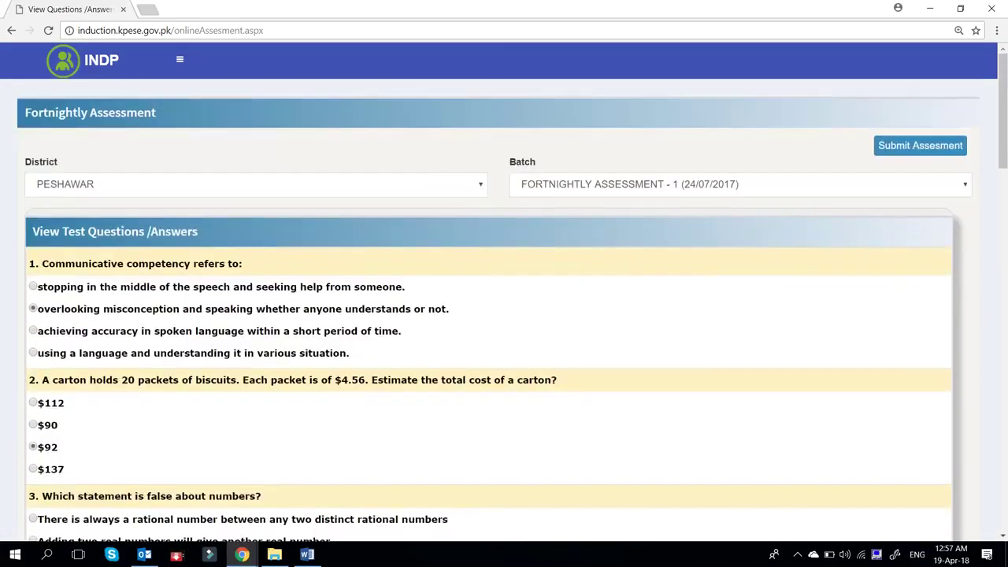
pyautogui.scroll(-20, 504, 315)
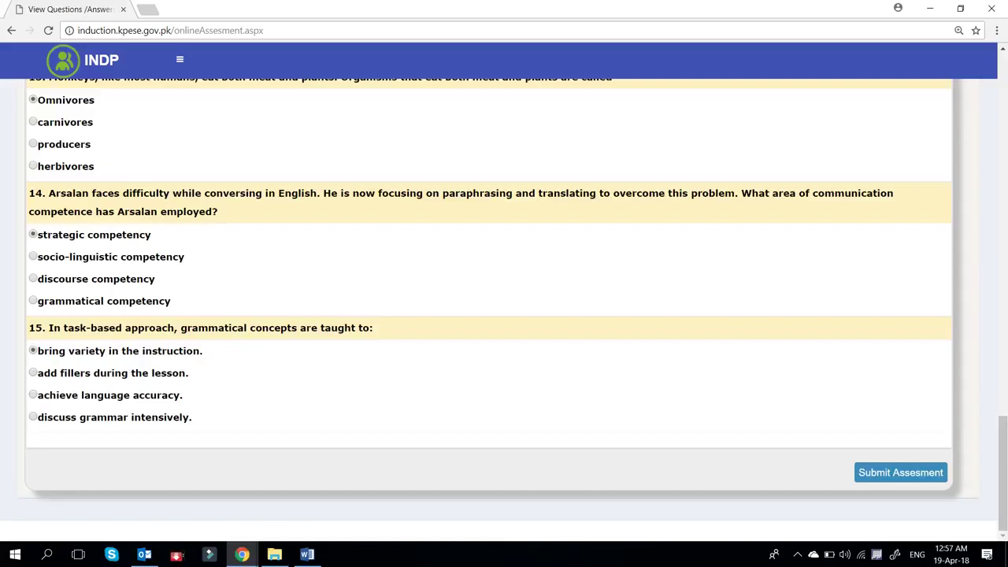
pyautogui.scroll(7, 504, 316)
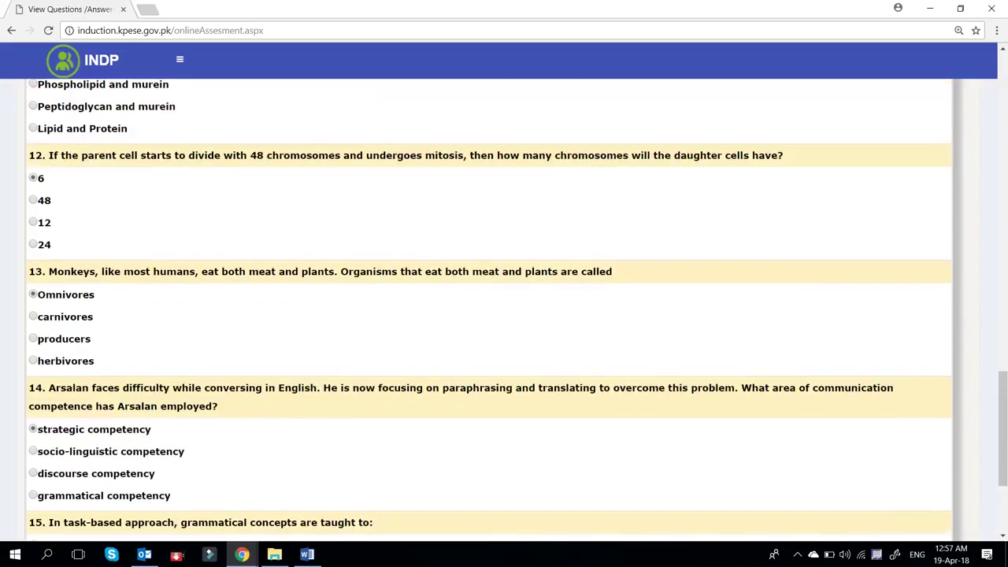
pyautogui.scroll(10, 504, 315)
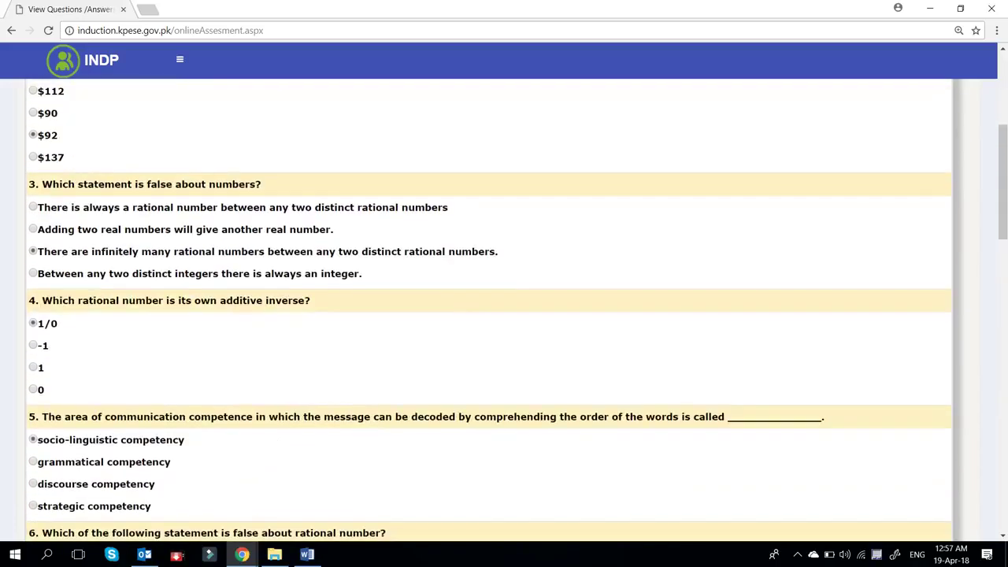
pyautogui.scroll(3, 504, 315)
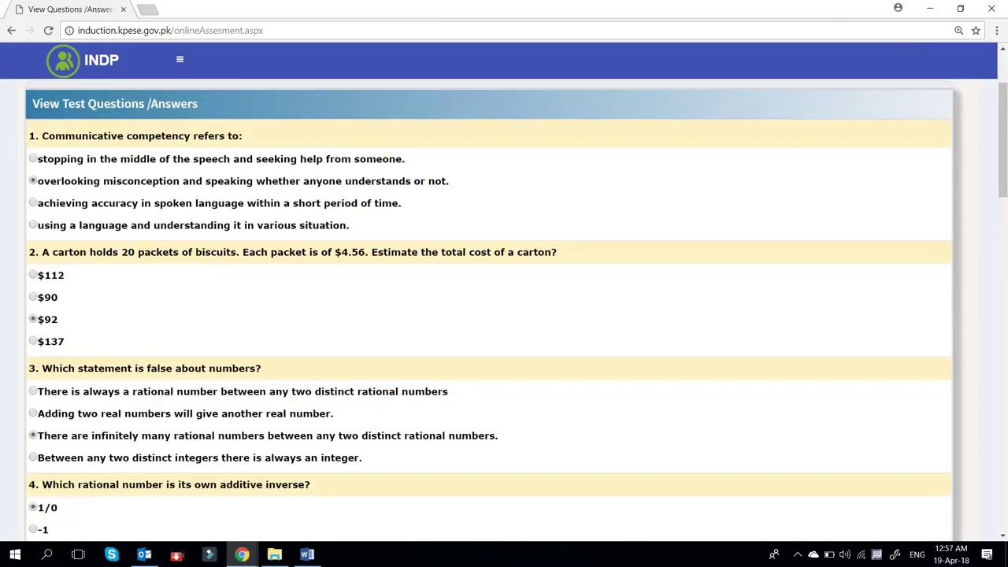